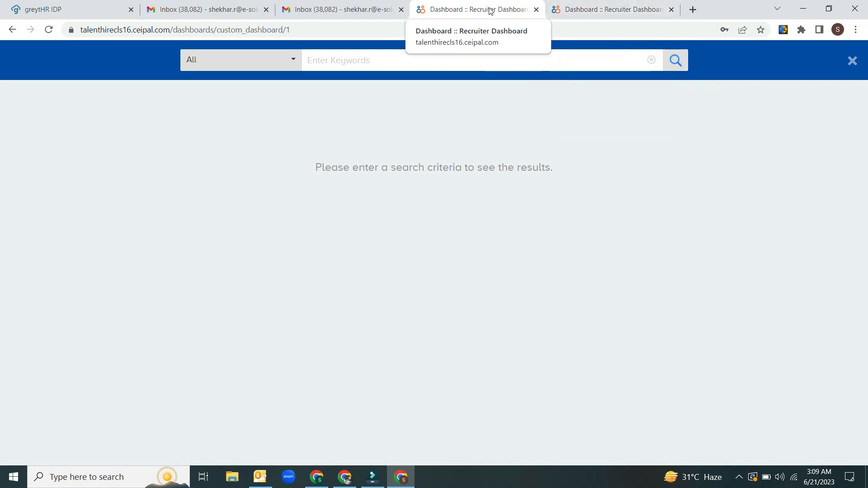
- Open the list of all applicant profiles from the recruiter dashboard
{"action": "left_click", "coordinate": [611, 9]}
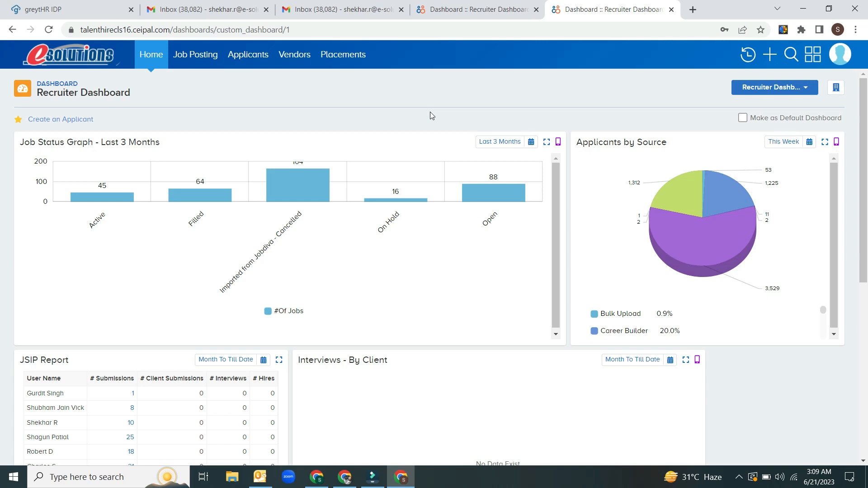
{"action": "left_click", "coordinate": [466, 8]}
{"action": "left_click", "coordinate": [600, 9]}
{"action": "left_click", "coordinate": [491, 6]}
{"action": "left_click", "coordinate": [608, 10]}
{"action": "left_click", "coordinate": [238, 56]}
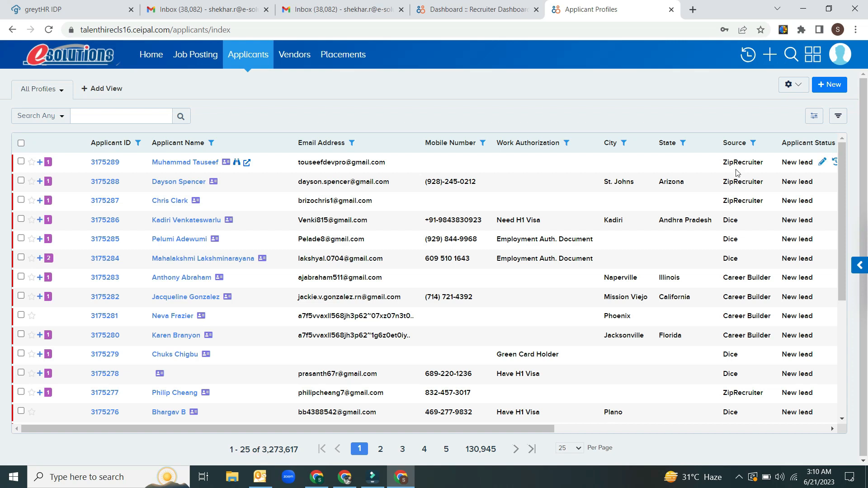
{"action": "left_click_drag", "start_coordinate": [496, 186], "coordinate": [49, 182]}
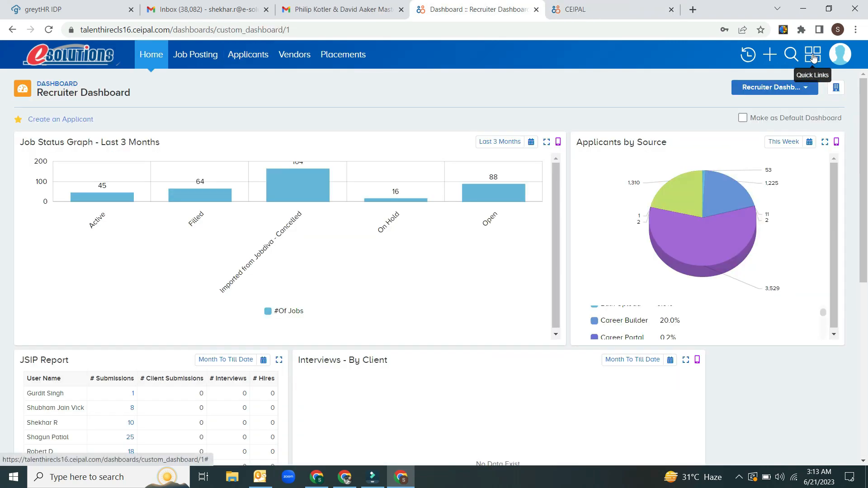
- Run an advanced search of the internal database with the keywords (PEGA) AND (PRPC) for the United States
{"action": "left_click", "coordinate": [813, 57]}
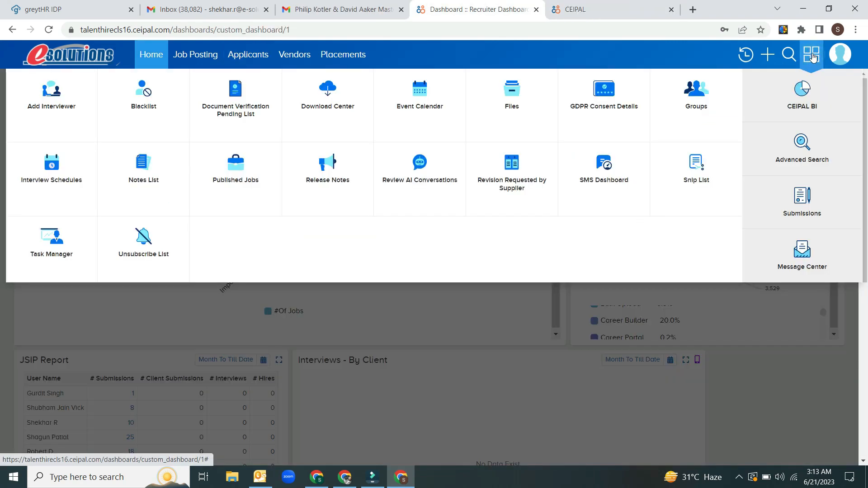
{"action": "left_click", "coordinate": [803, 152]}
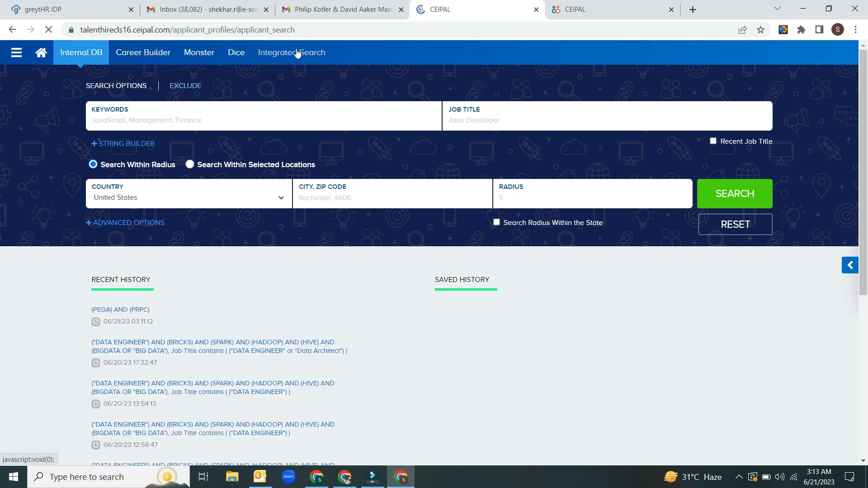
{"action": "left_click", "coordinate": [183, 115]}
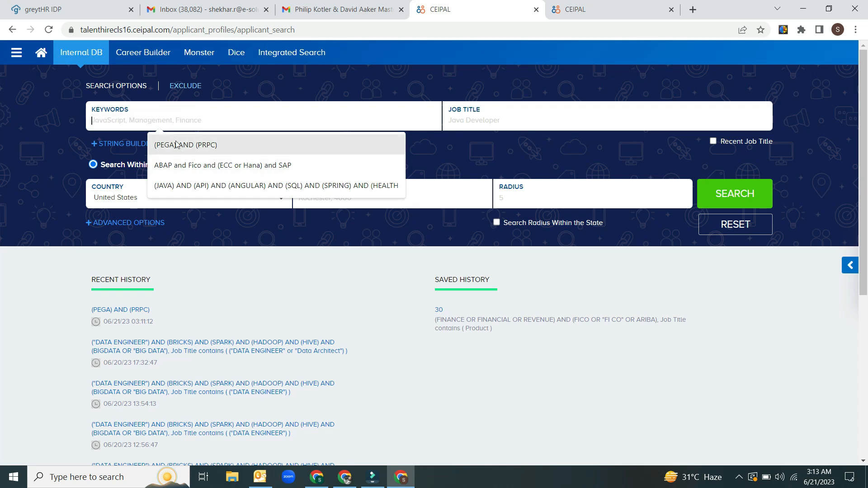
{"action": "left_click", "coordinate": [204, 142]}
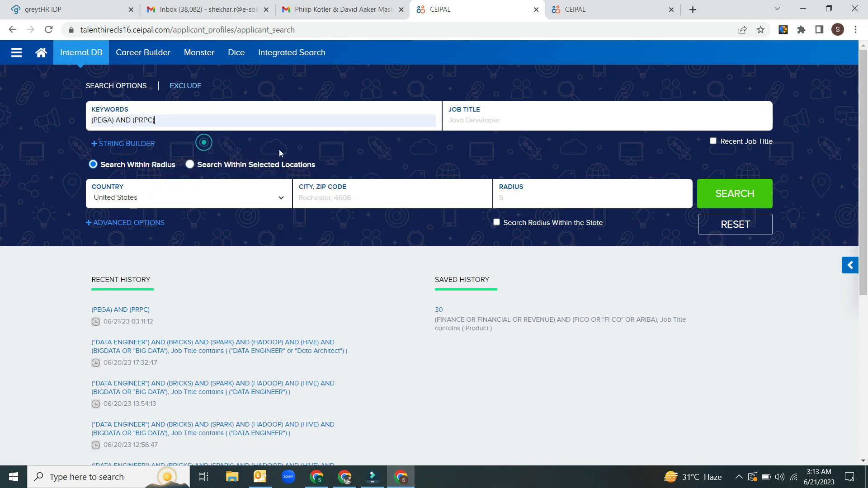
{"action": "left_click", "coordinate": [390, 155]}
{"action": "left_click", "coordinate": [741, 192]}
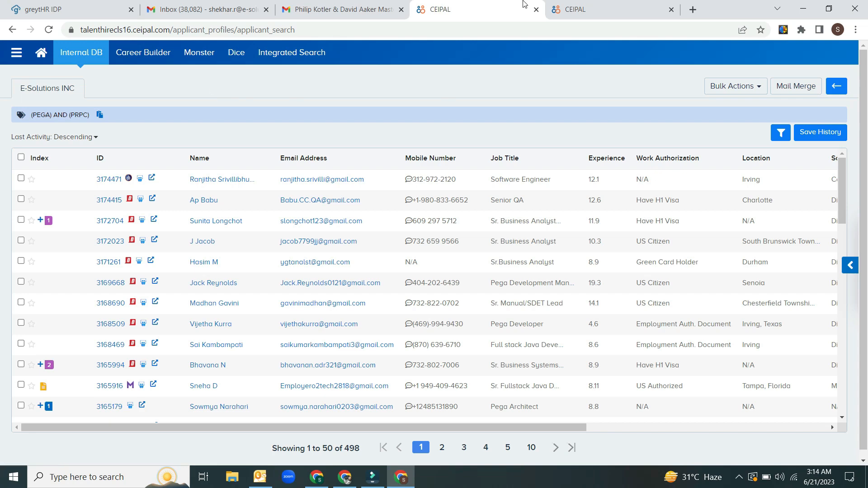
- Copy the (PEGA) AND (PRPC) search string and use it to search candidates on Dice, closing the spare CEIPAL browser tab
{"action": "left_click", "coordinate": [553, 6]}
{"action": "left_click", "coordinate": [519, 6]}
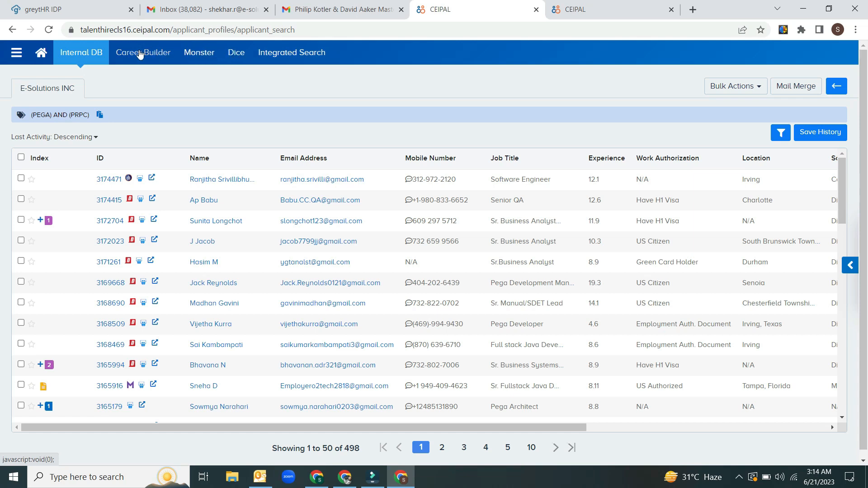
{"action": "left_click", "coordinate": [236, 53]}
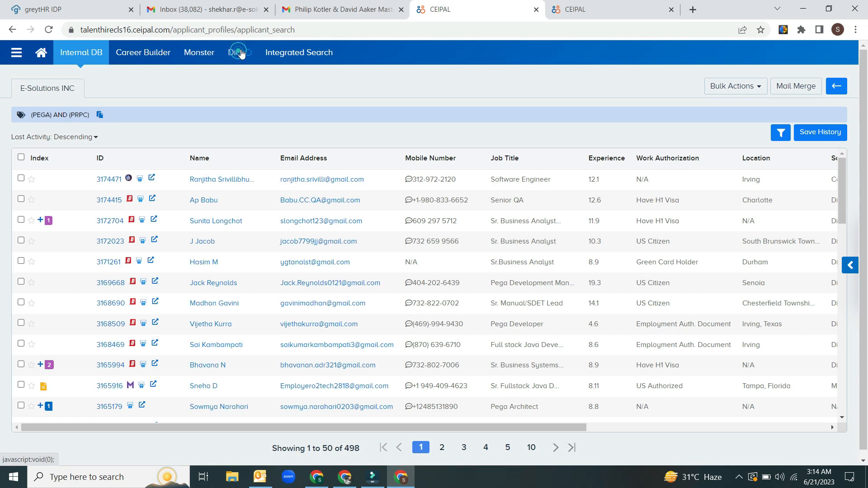
{"action": "left_click", "coordinate": [671, 9]}
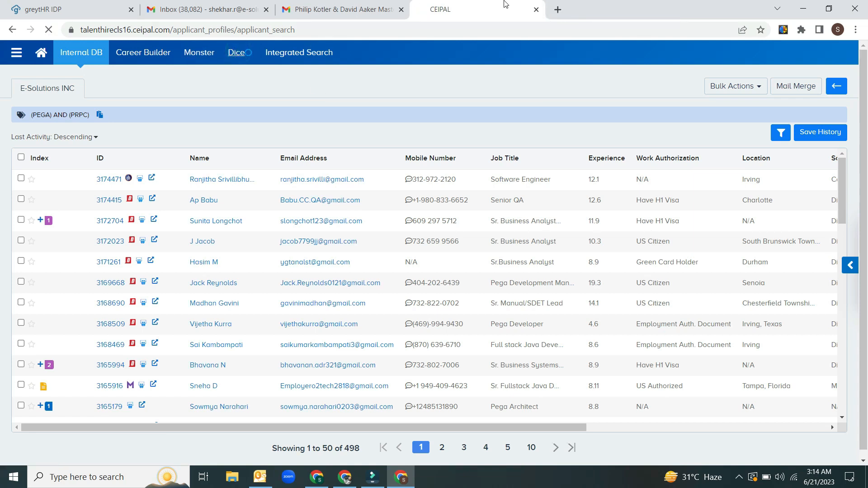
{"action": "left_click", "coordinate": [99, 115]}
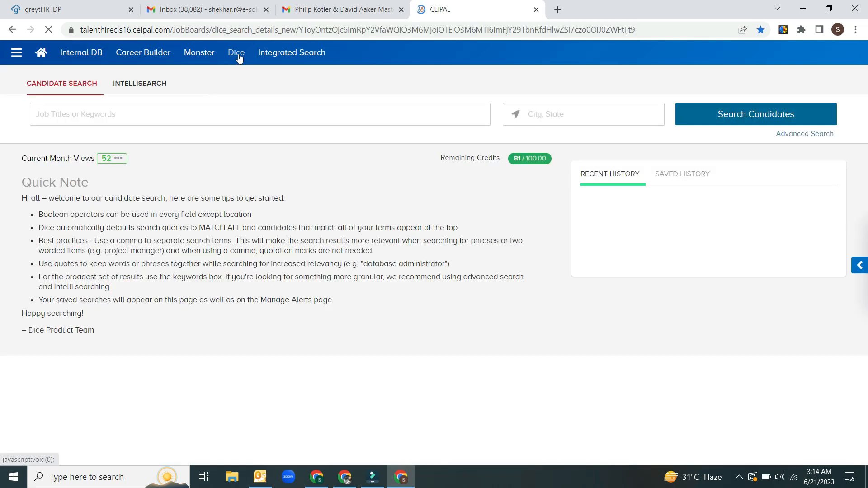
{"action": "left_click", "coordinate": [284, 118]}
{"action": "key", "text": "ctrl+v"}
{"action": "left_click", "coordinate": [301, 146]}
{"action": "left_click", "coordinate": [729, 113]}
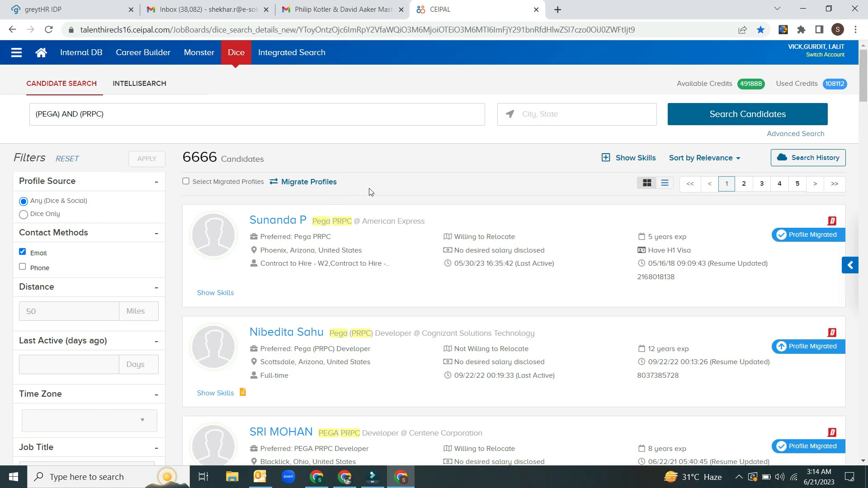
- Return to the home dashboard and search all records for the applicant's email address copied from Outlook
{"action": "left_click", "coordinate": [41, 53]}
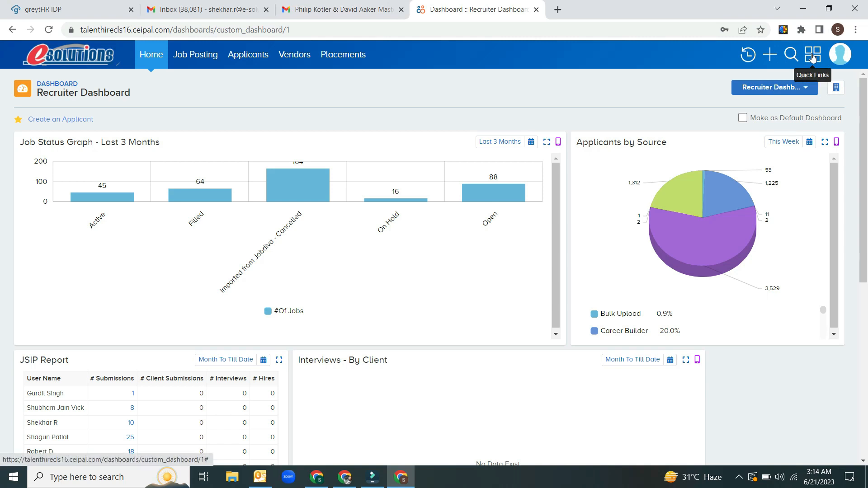
{"action": "left_click", "coordinate": [793, 57]}
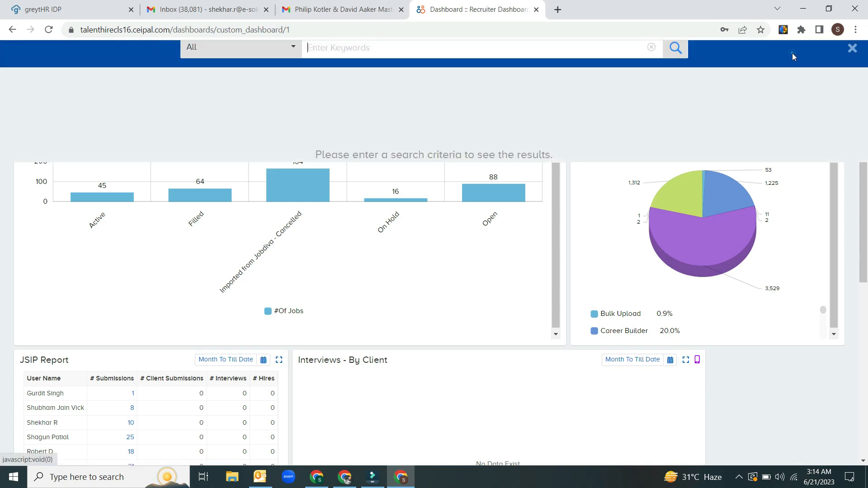
{"action": "left_click", "coordinate": [482, 60]}
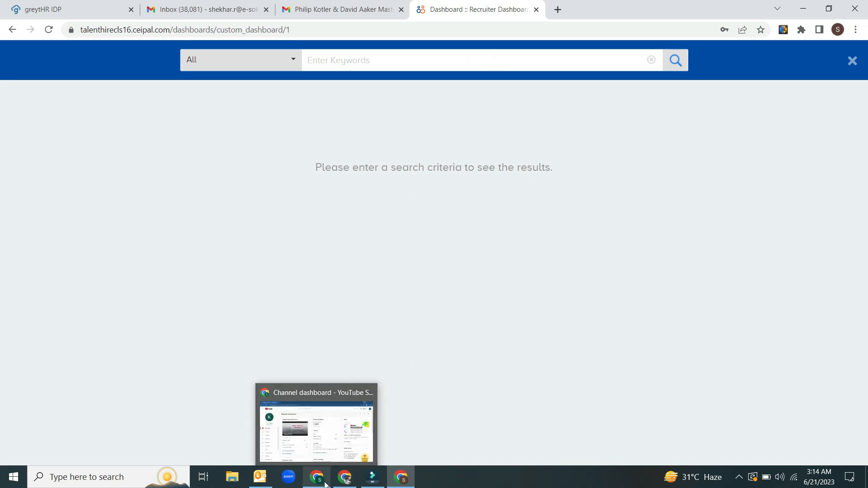
{"action": "left_click", "coordinate": [260, 476]}
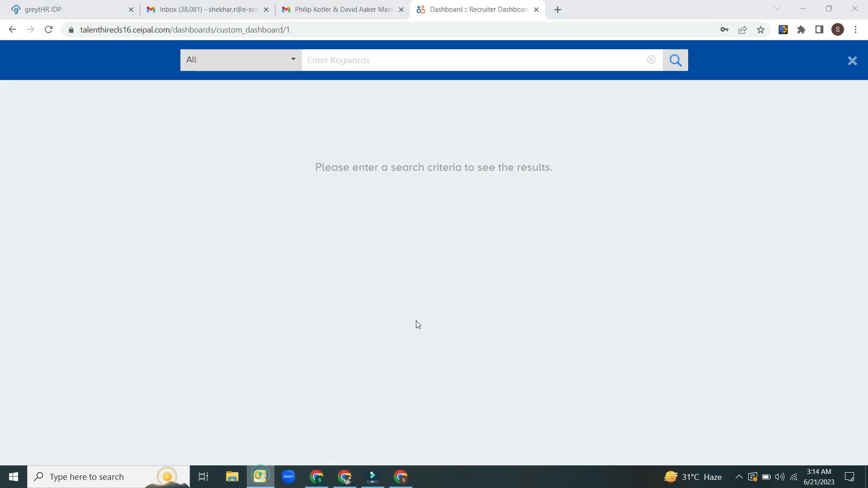
{"action": "left_click_drag", "start_coordinate": [573, 385], "coordinate": [474, 381]}
{"action": "key", "text": "alt+Tab"}
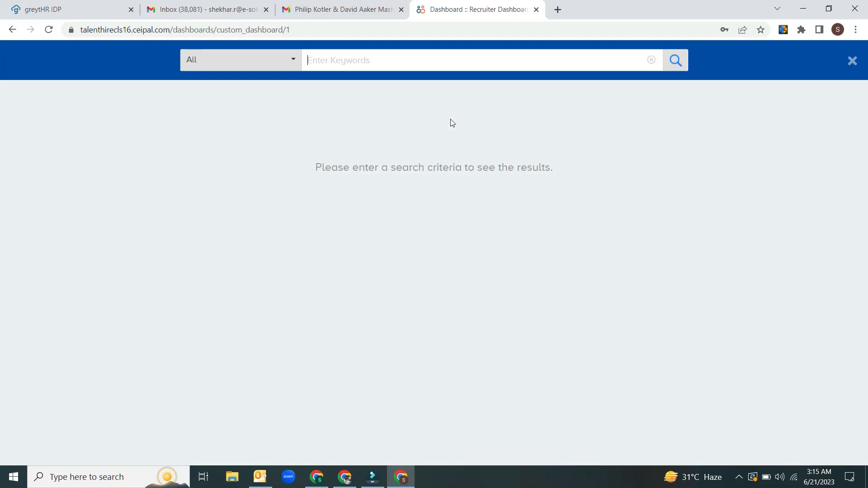
{"action": "key", "text": "ctrl+v"}
{"action": "left_click", "coordinate": [397, 62]}
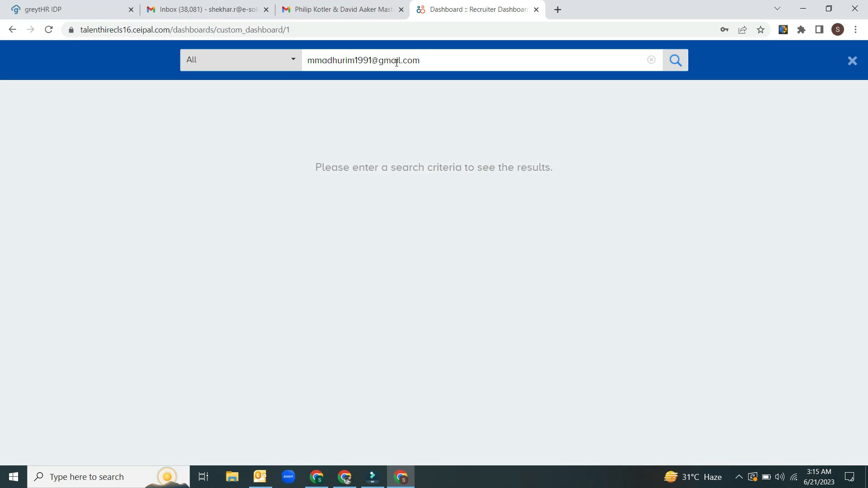
{"action": "key", "text": "Return"}
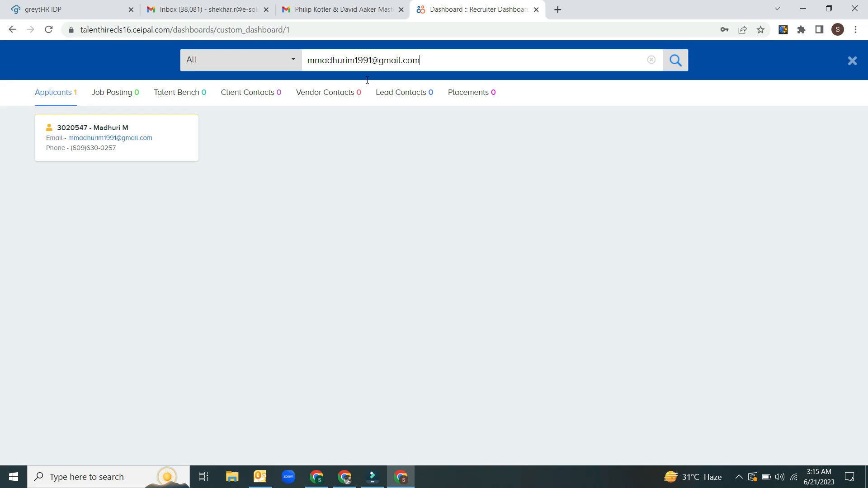
- Open the matching applicant's profile and review its contact details, notes and documents
{"action": "left_click", "coordinate": [110, 130]}
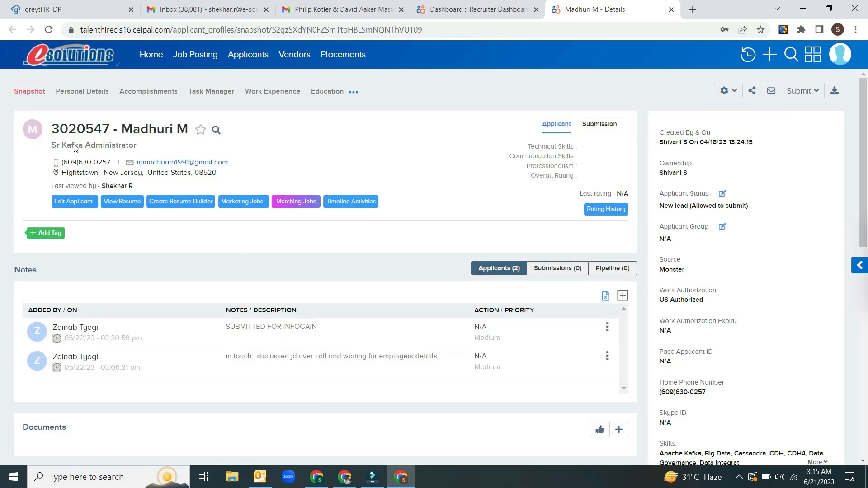
{"action": "scroll", "coordinate": [491, 220], "scroll_direction": "down", "scroll_amount": 1}
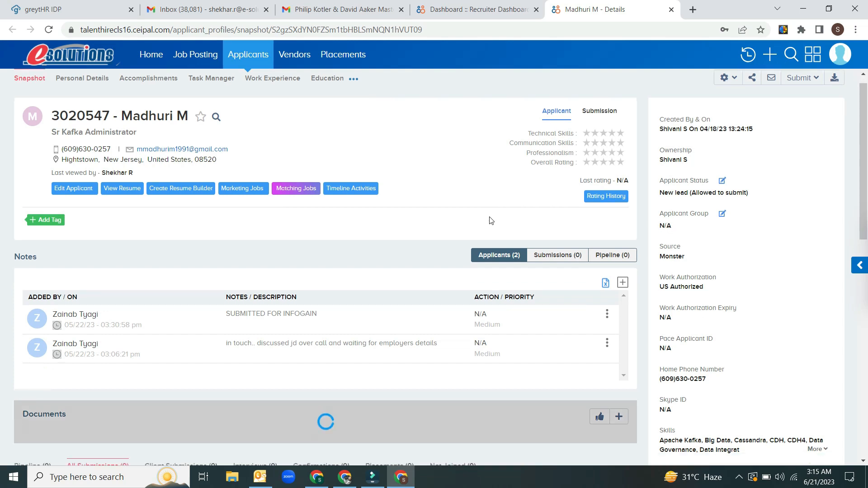
{"action": "scroll", "coordinate": [490, 217], "scroll_direction": "down", "scroll_amount": 6}
{"action": "scroll", "coordinate": [489, 217], "scroll_direction": "up", "scroll_amount": 7}
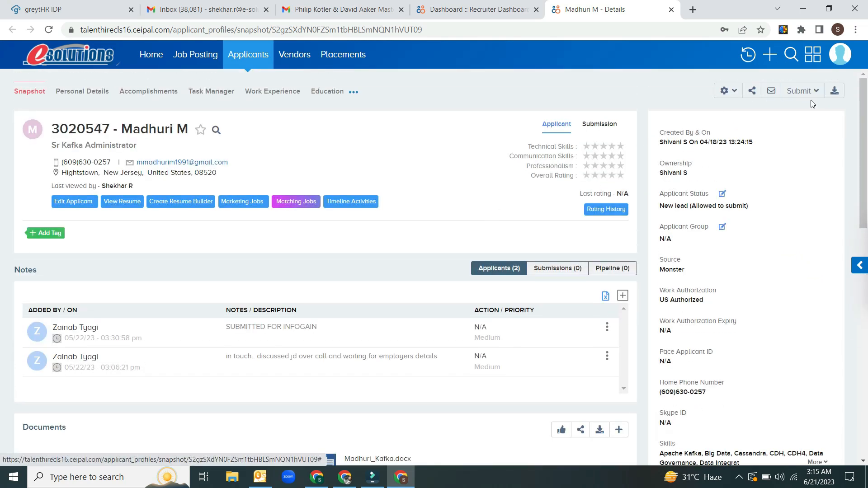
- Start submitting the applicant to a job and filter the job list by client job ID 12320
{"action": "left_click", "coordinate": [817, 93]}
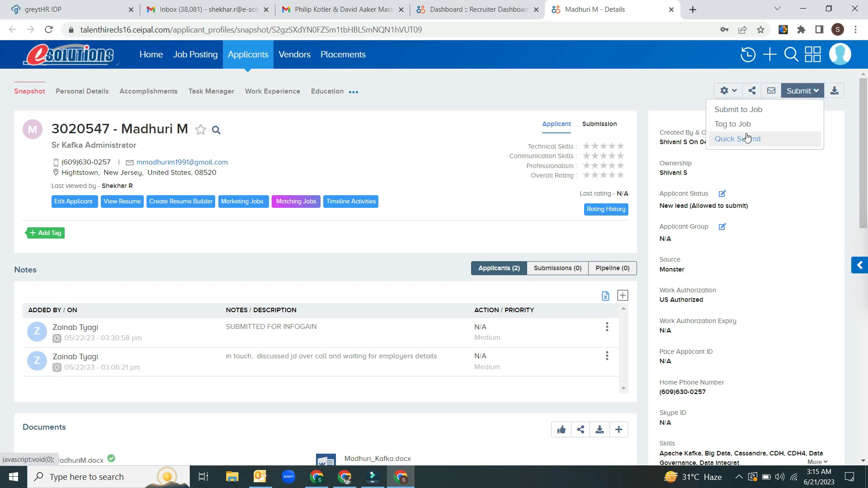
{"action": "left_click", "coordinate": [750, 111]}
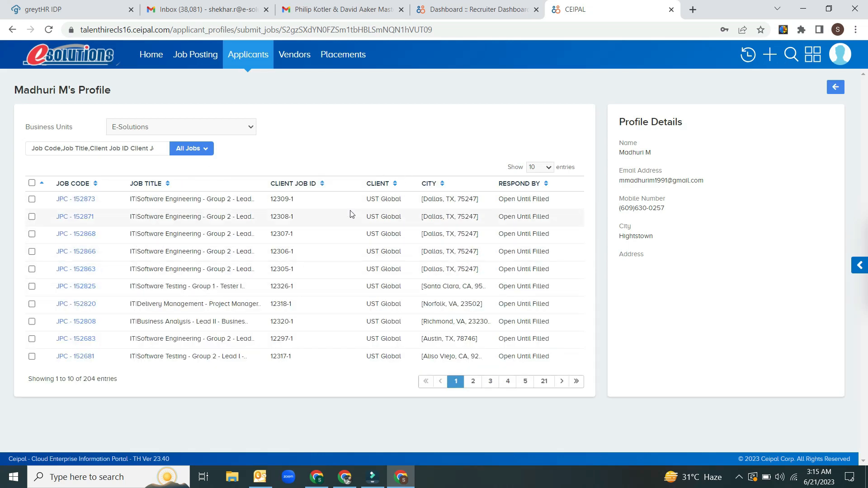
{"action": "left_click", "coordinate": [115, 149]}
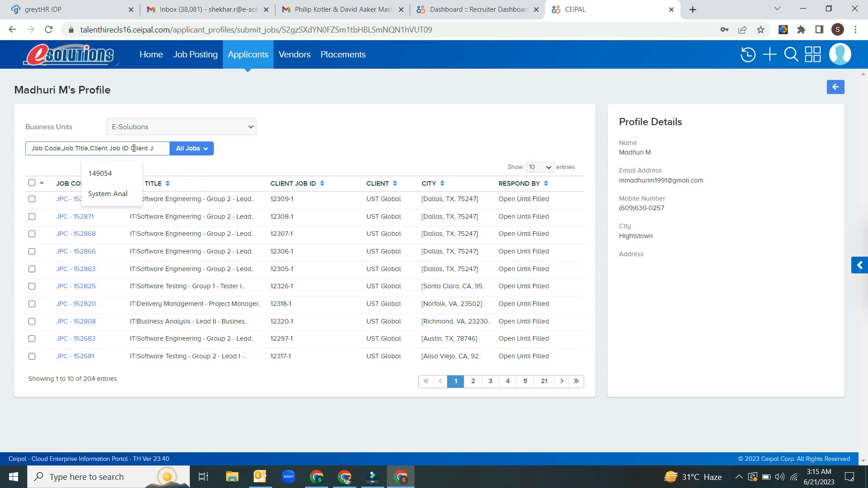
{"action": "type", "text": "12"}
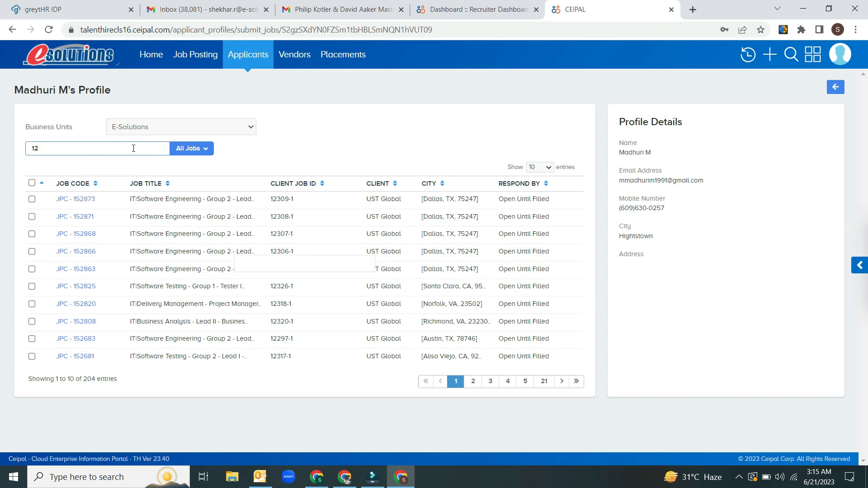
{"action": "type", "text": "320"}
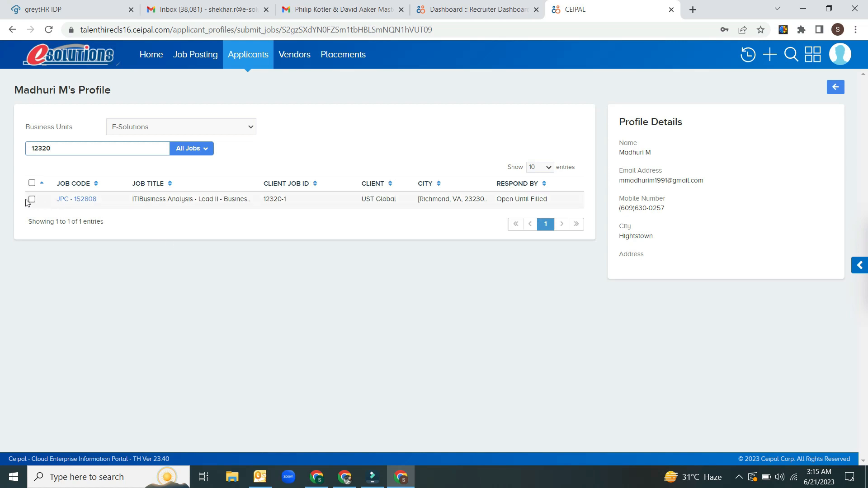
- Select the business analysis job with client job ID 12320-1 and proceed to its applicant submission form
{"action": "left_click_drag", "start_coordinate": [60, 149], "coordinate": [33, 151]}
{"action": "left_click", "coordinate": [62, 151]}
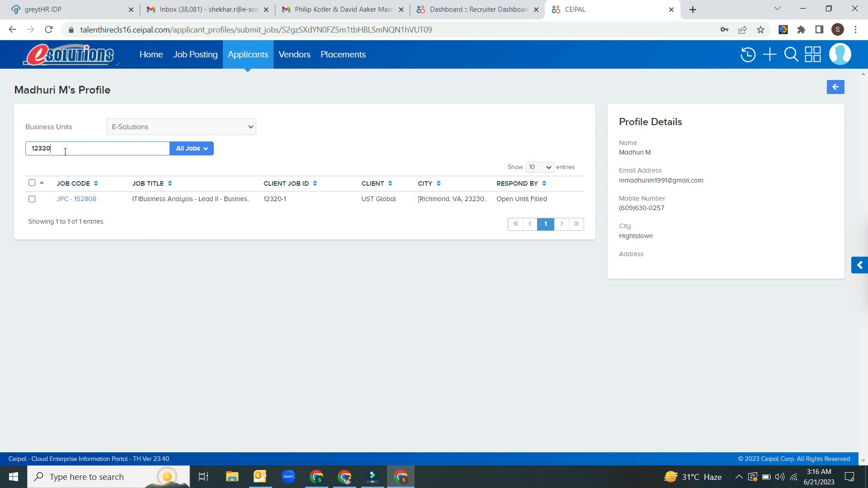
{"action": "left_click", "coordinate": [31, 199]}
{"action": "left_click", "coordinate": [558, 153]}
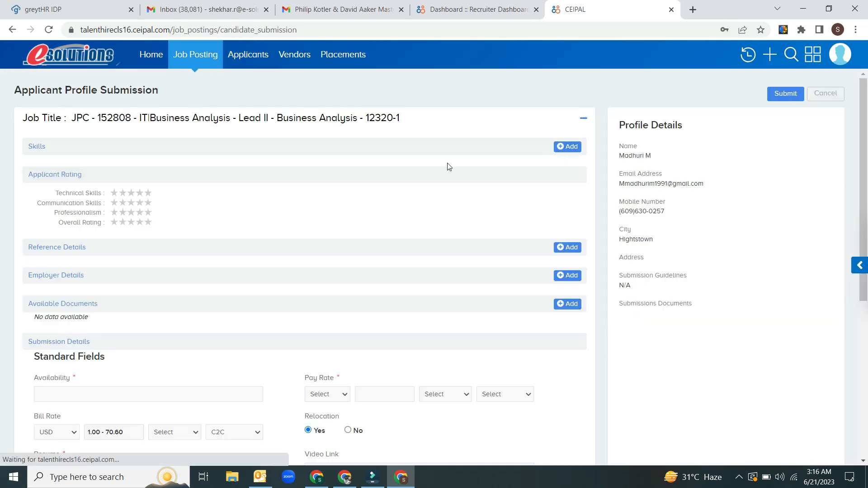
- Examine the form's standard submission fields, including availability, pay rate, bill rate, resume and recipients
{"action": "scroll", "coordinate": [449, 167], "scroll_direction": "down", "scroll_amount": 3}
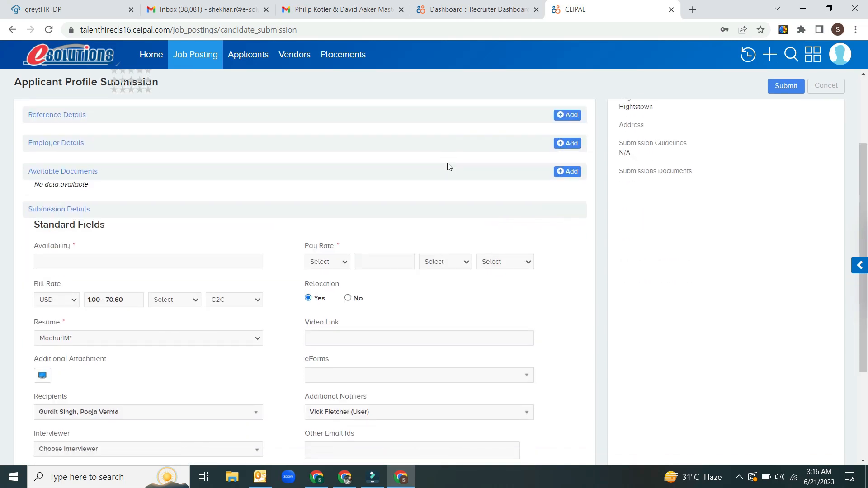
{"action": "scroll", "coordinate": [218, 190], "scroll_direction": "down", "scroll_amount": 2}
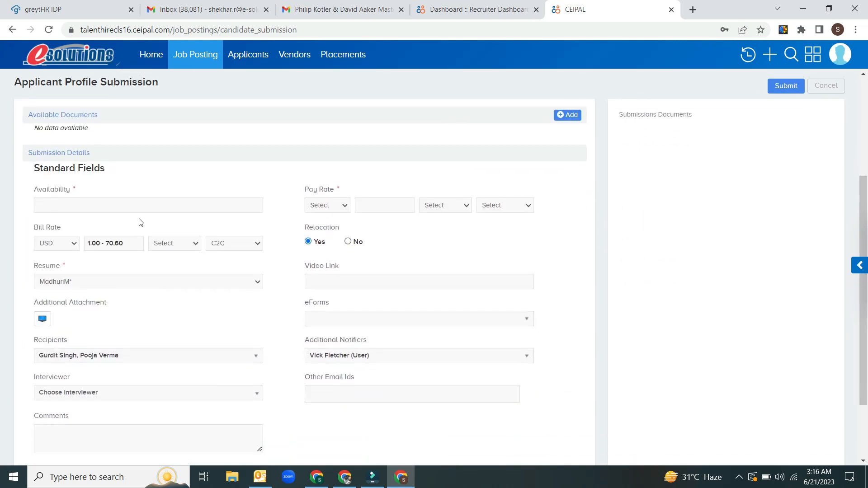
{"action": "left_click", "coordinate": [136, 205]}
{"action": "double_click", "coordinate": [72, 190]}
{"action": "scroll", "coordinate": [334, 218], "scroll_direction": "down", "scroll_amount": 1}
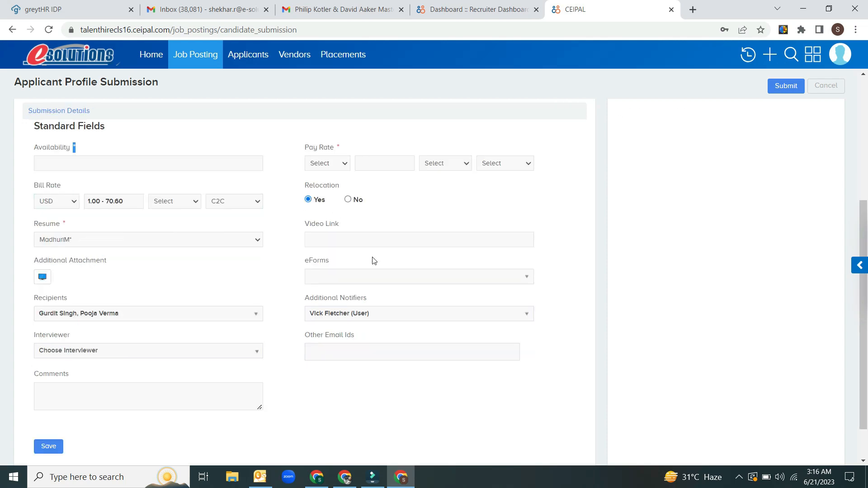
- Try to submit the applicant's profile with the required availability and pay rate fields left blank
{"action": "scroll", "coordinate": [373, 261], "scroll_direction": "up", "scroll_amount": 5}
{"action": "left_click", "coordinate": [796, 95]}
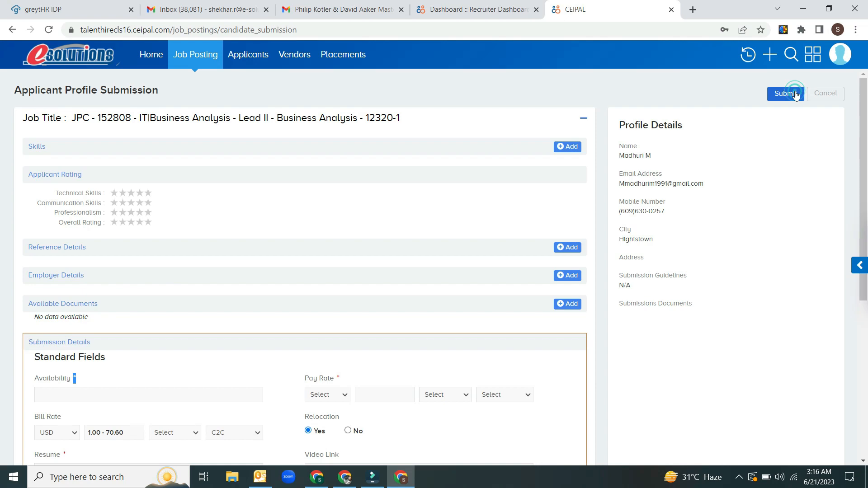
{"action": "scroll", "coordinate": [433, 234], "scroll_direction": "down", "scroll_amount": 4}
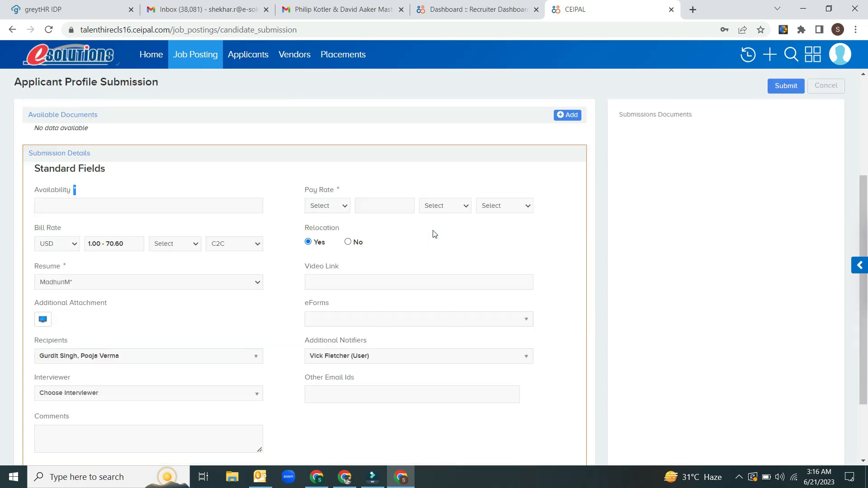
{"action": "scroll", "coordinate": [318, 238], "scroll_direction": "down", "scroll_amount": 2}
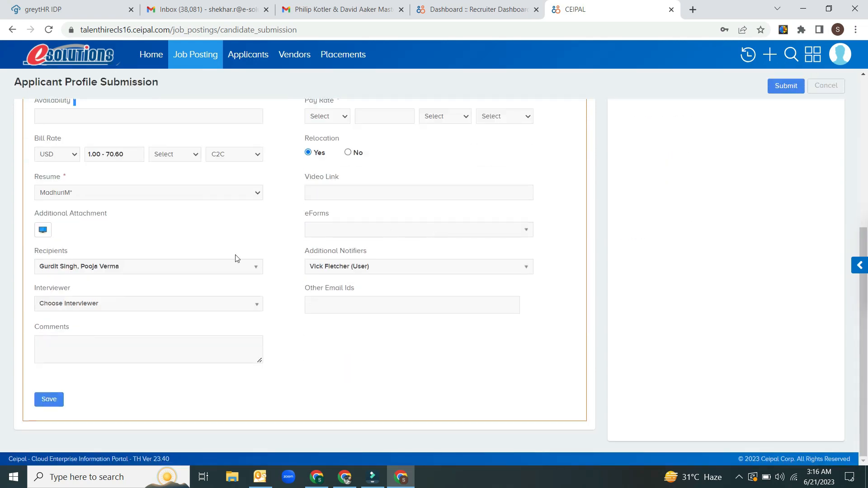
{"action": "scroll", "coordinate": [335, 223], "scroll_direction": "up", "scroll_amount": 4}
{"action": "scroll", "coordinate": [353, 216], "scroll_direction": "up", "scroll_amount": 2}
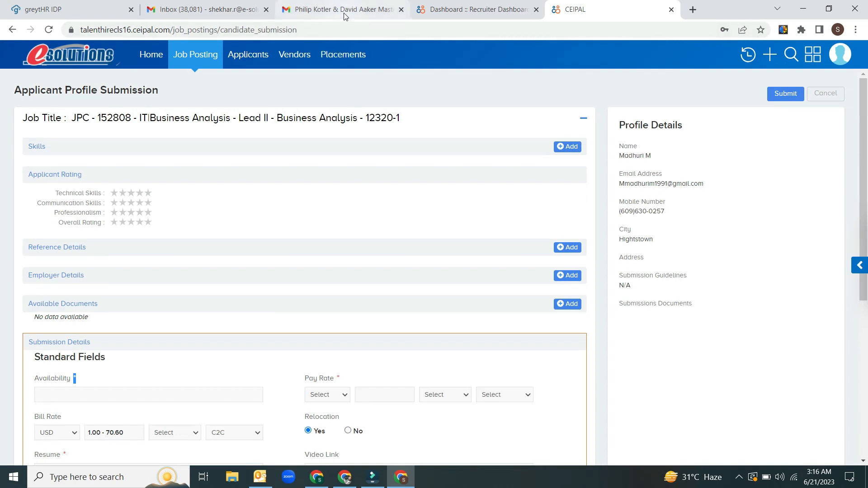
{"action": "mouse_move", "coordinate": [345, 16]}
{"action": "mouse_move", "coordinate": [478, 7]}
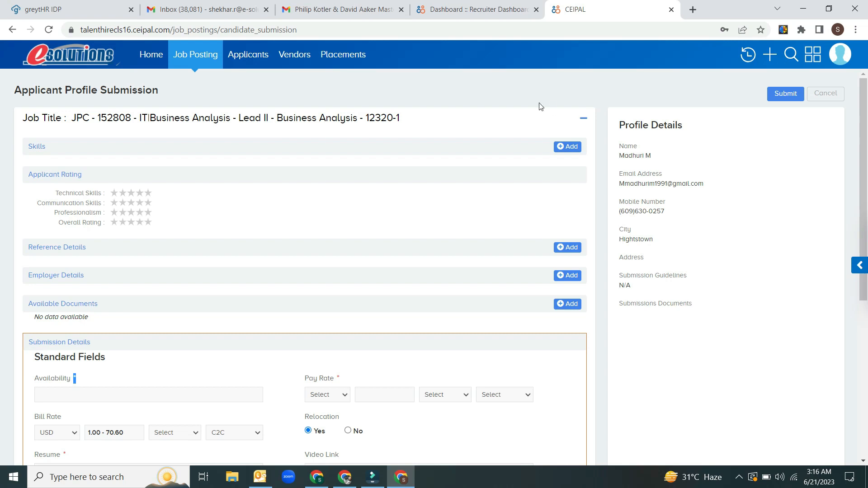
- Clear and close the applicant search on the recruiter dashboard and open the job postings list
{"action": "left_click", "coordinate": [468, 13]}
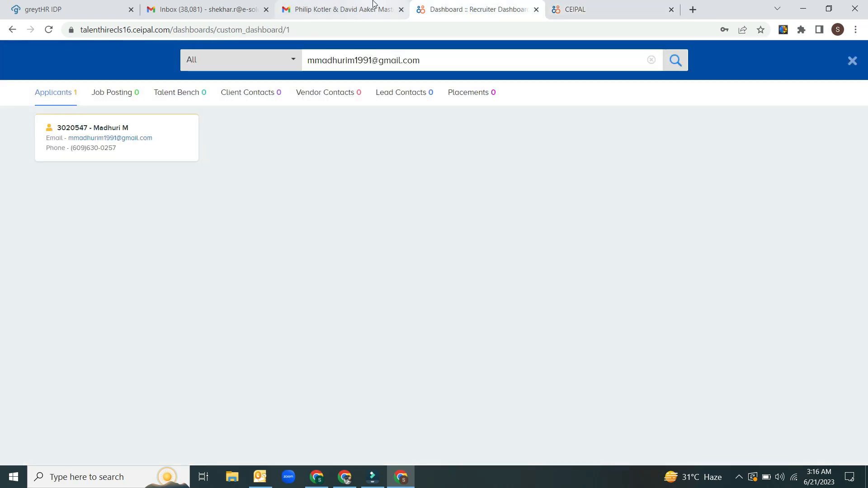
{"action": "left_click", "coordinate": [652, 60]}
{"action": "left_click", "coordinate": [615, 4]}
{"action": "left_click", "coordinate": [531, 3]}
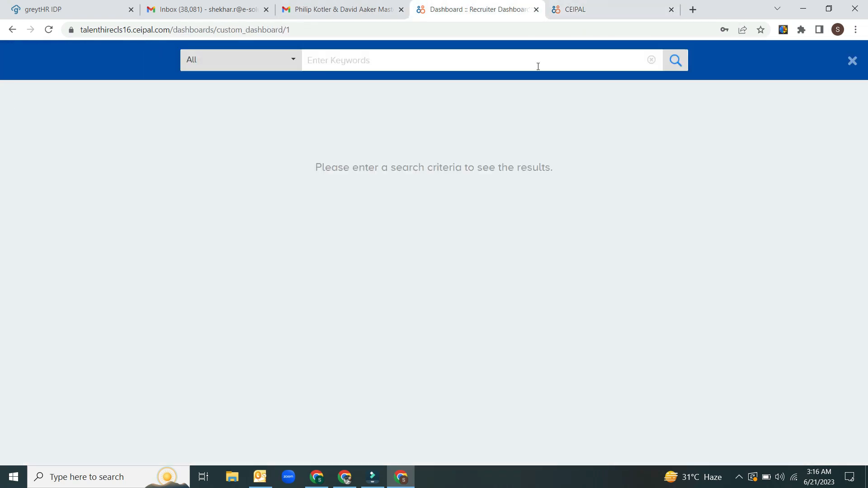
{"action": "left_click", "coordinate": [853, 62]}
{"action": "left_click", "coordinate": [201, 55]}
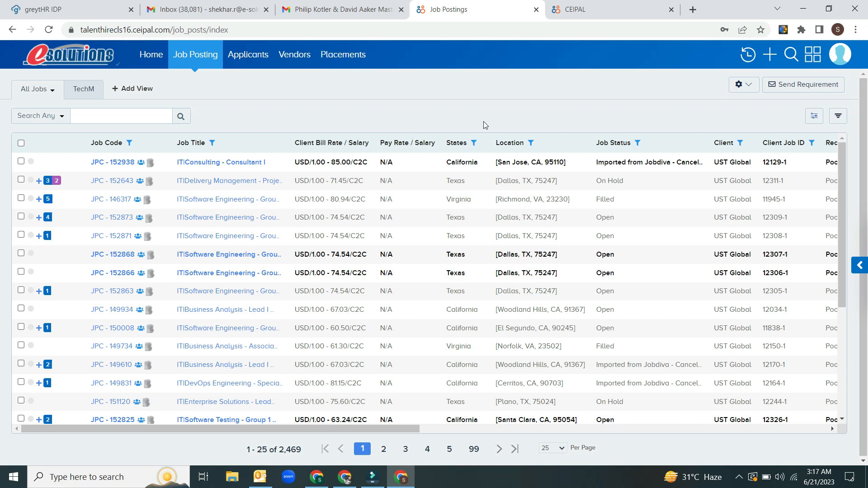
- View the additional modules and the placements listing, and return to the job postings list
{"action": "left_click", "coordinate": [812, 54]}
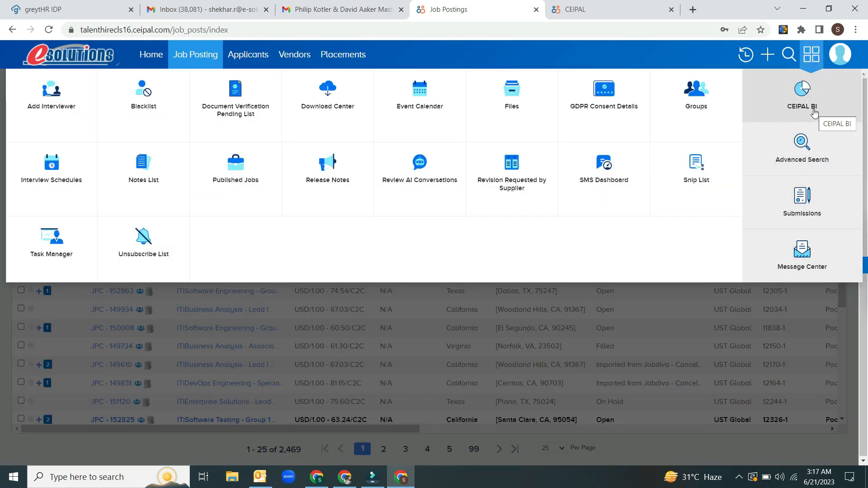
{"action": "left_click", "coordinate": [270, 60]}
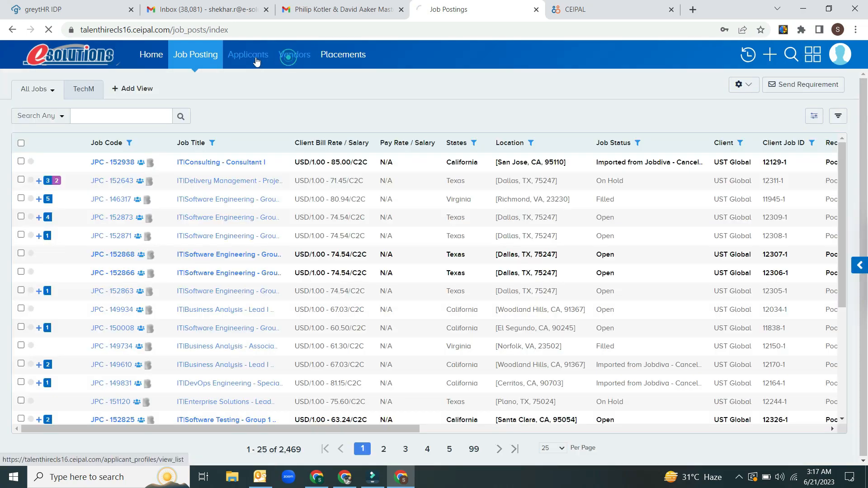
{"action": "left_click", "coordinate": [351, 10]}
{"action": "left_click", "coordinate": [507, 8]}
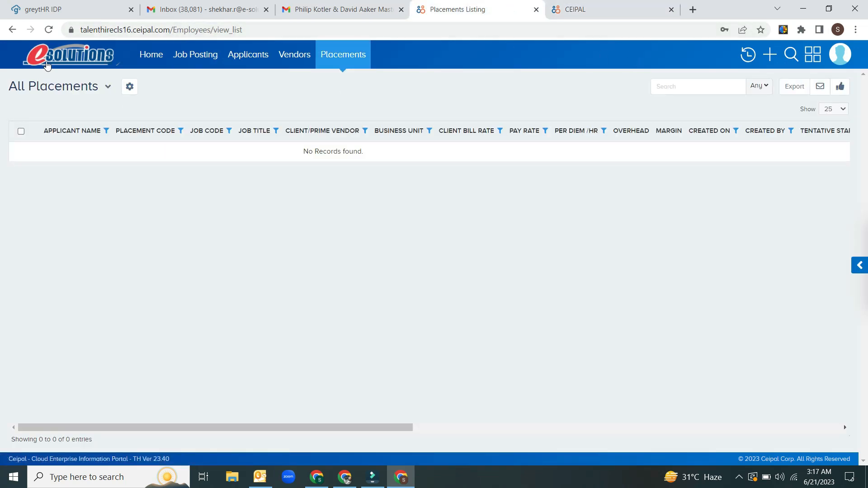
{"action": "left_click", "coordinate": [14, 31]}
{"action": "left_click", "coordinate": [246, 7]}
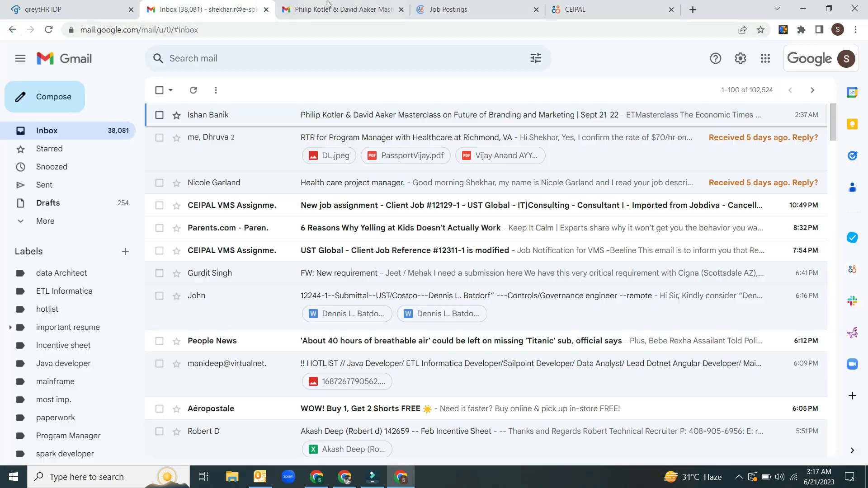
{"action": "left_click", "coordinate": [329, 5]}
{"action": "left_click", "coordinate": [475, 8]}
{"action": "left_click", "coordinate": [588, 8]}
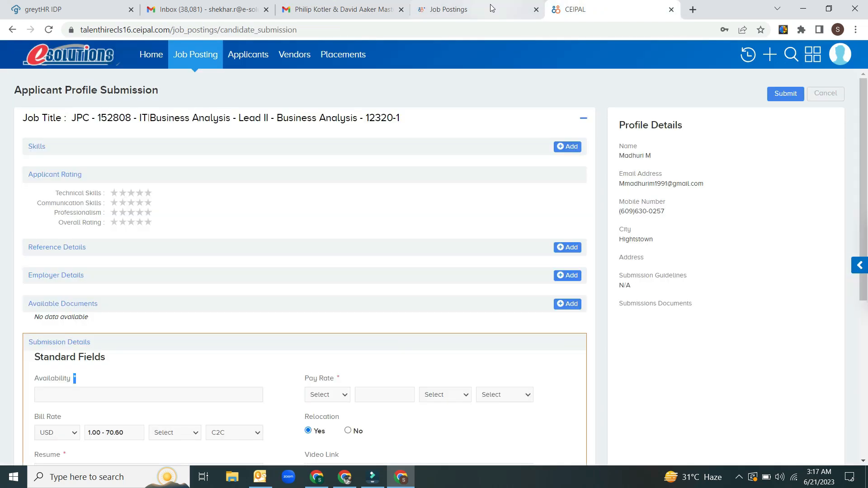
{"action": "left_click", "coordinate": [493, 8]}
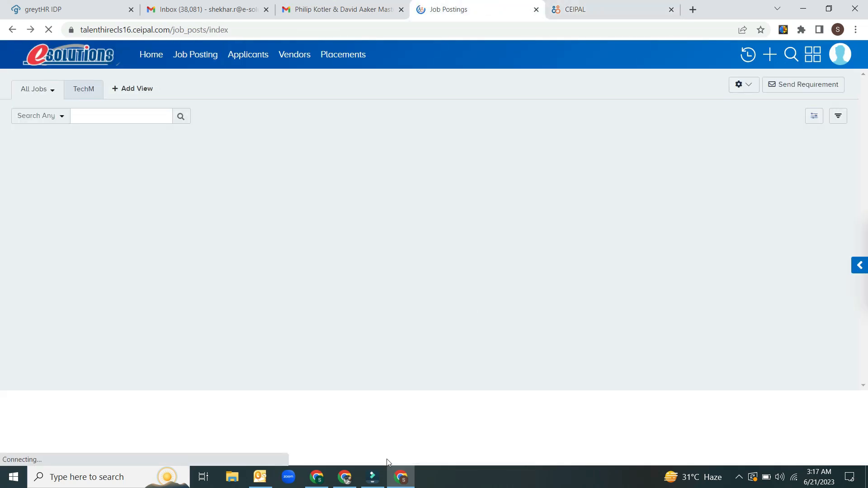
{"action": "left_click", "coordinate": [373, 477]}
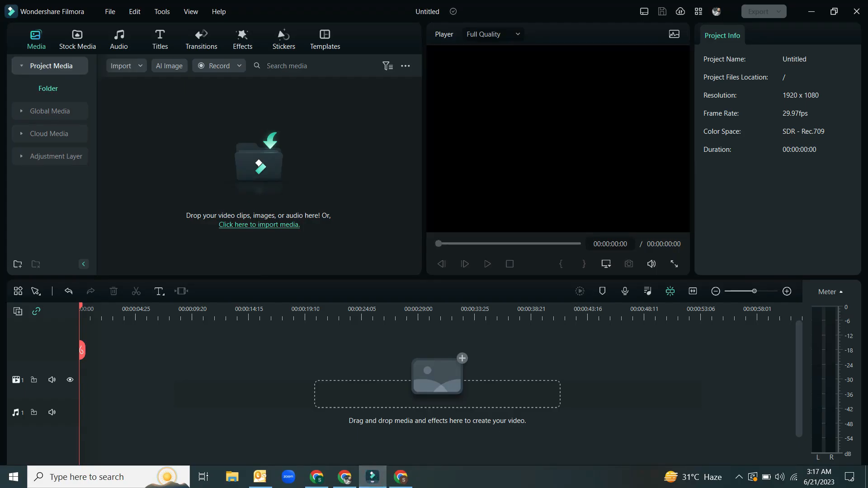
{"action": "left_click", "coordinate": [401, 477]}
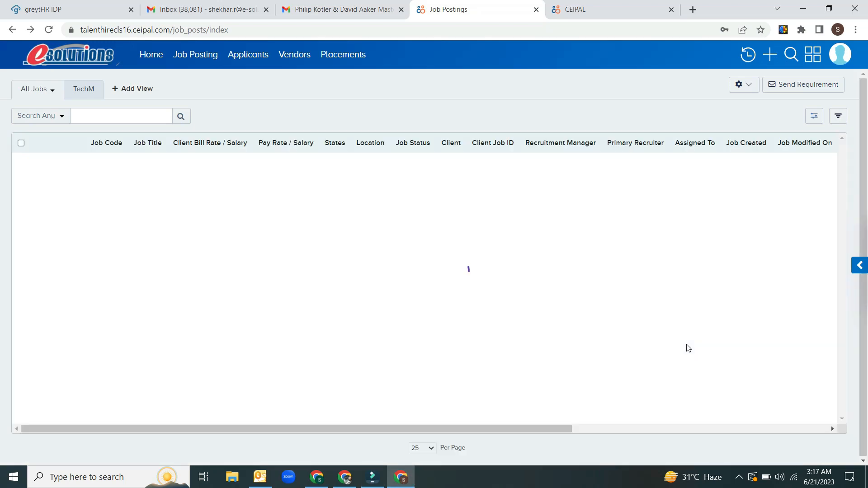